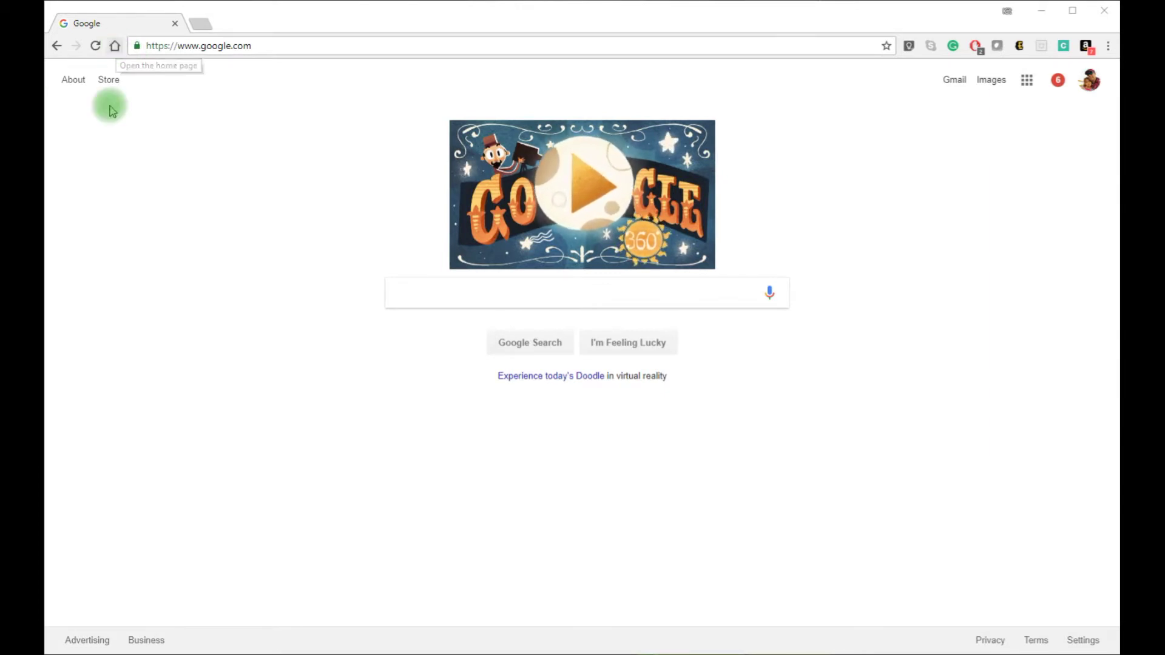
pyautogui.click(114, 45)
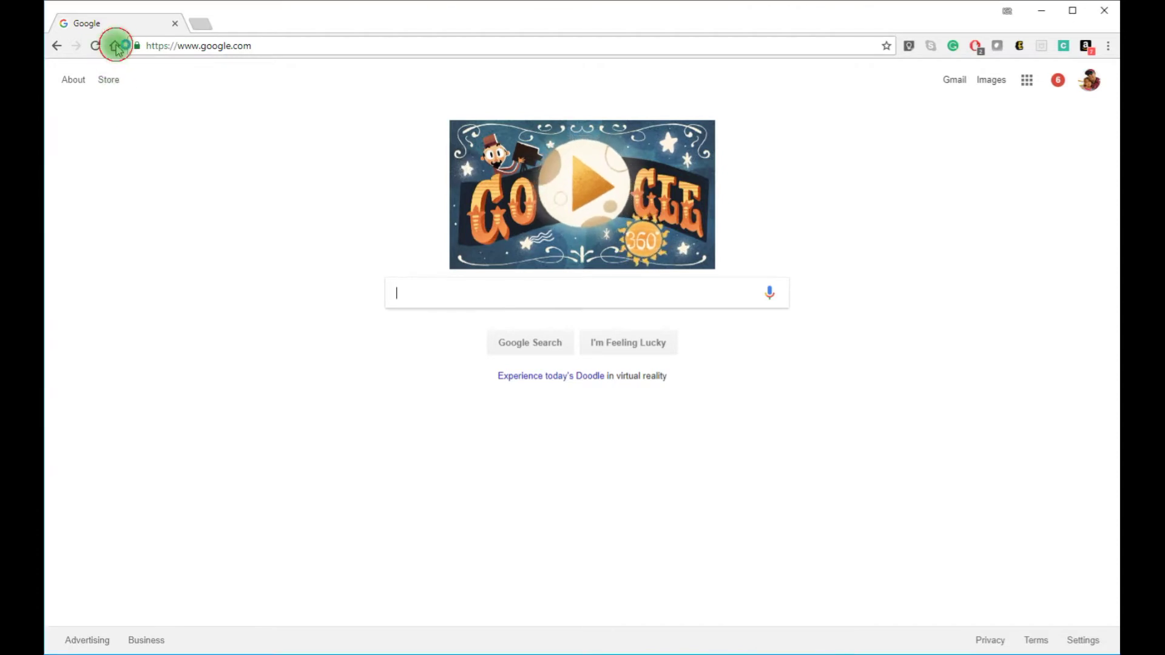
pyautogui.click(217, 46)
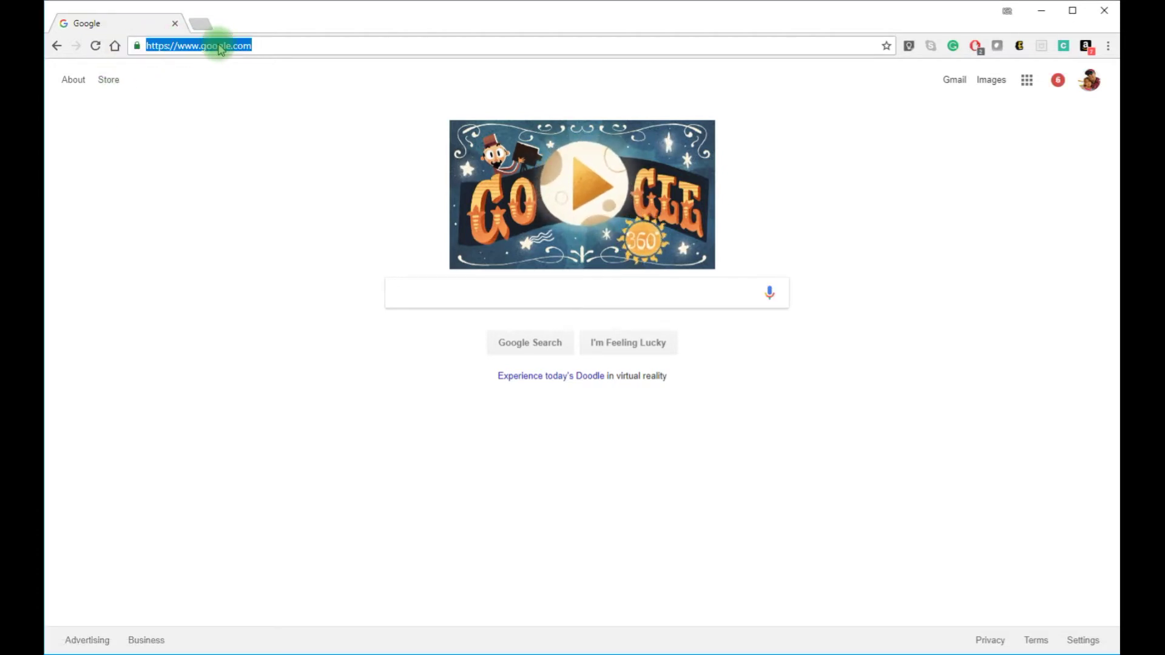
pyautogui.write('www.fi')
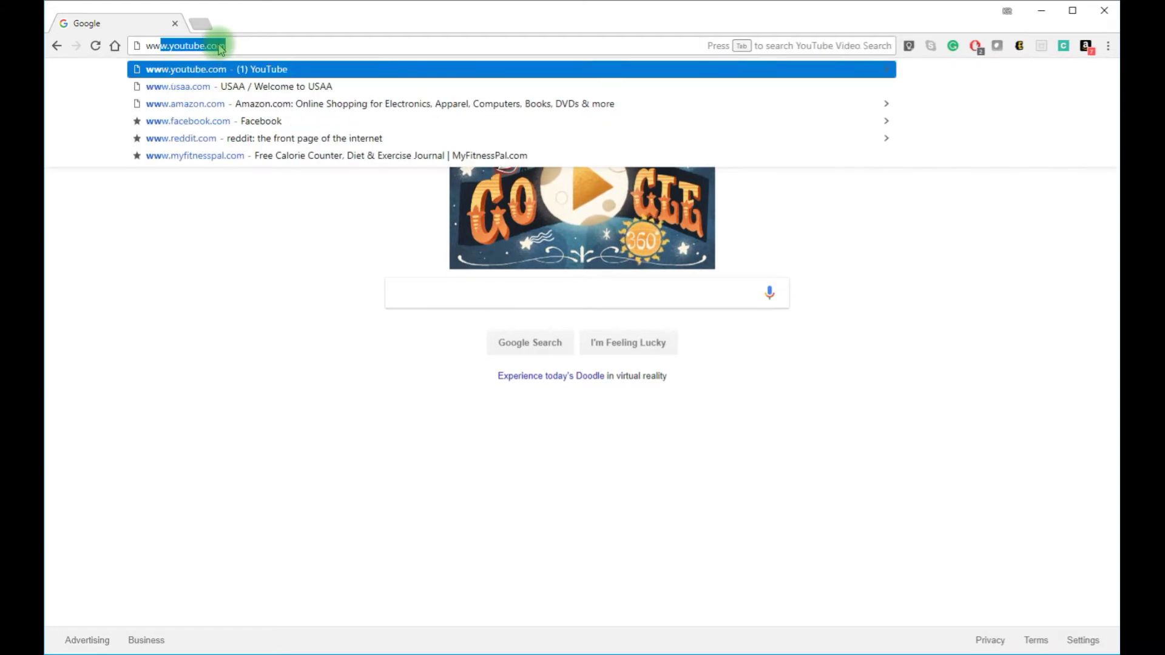
pyautogui.write('ndbyplate')
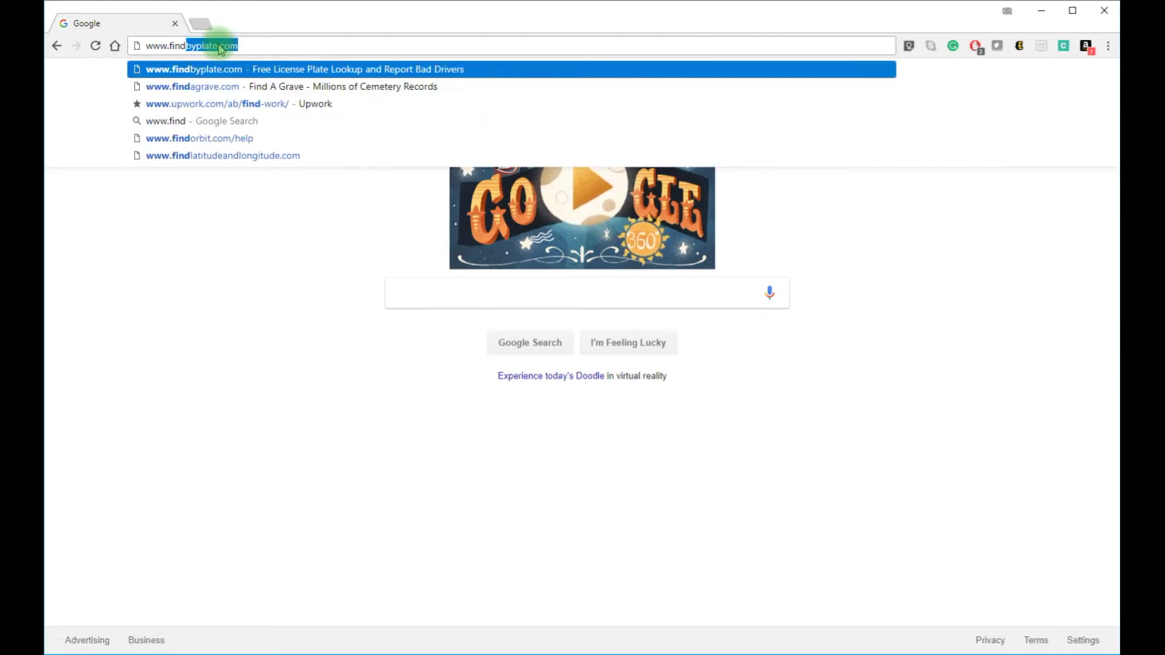
pyautogui.write('.com')
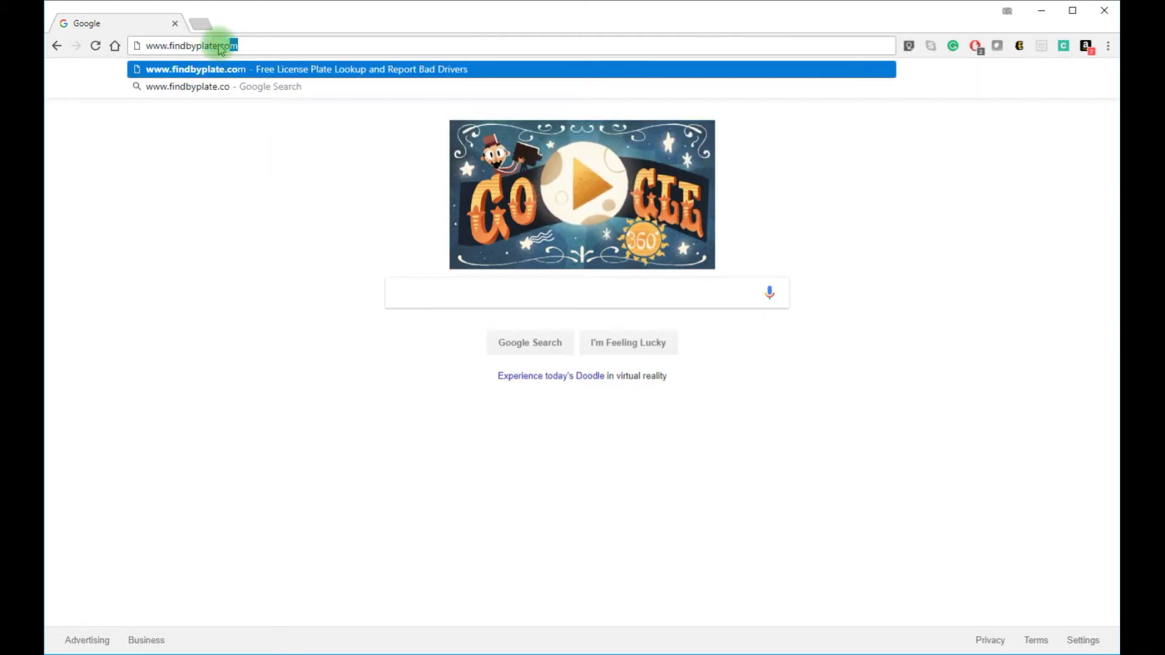
pyautogui.press('Return')
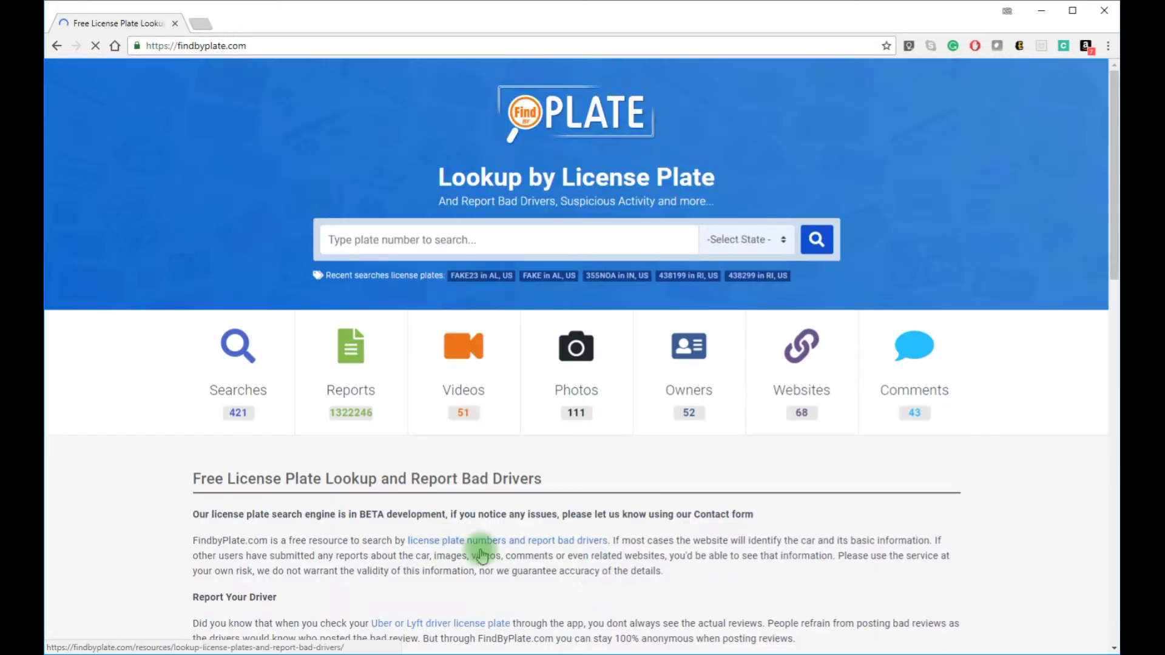
# Step: Look up license plate FAKE with Alabama selected as the state
pyautogui.click(393, 239)
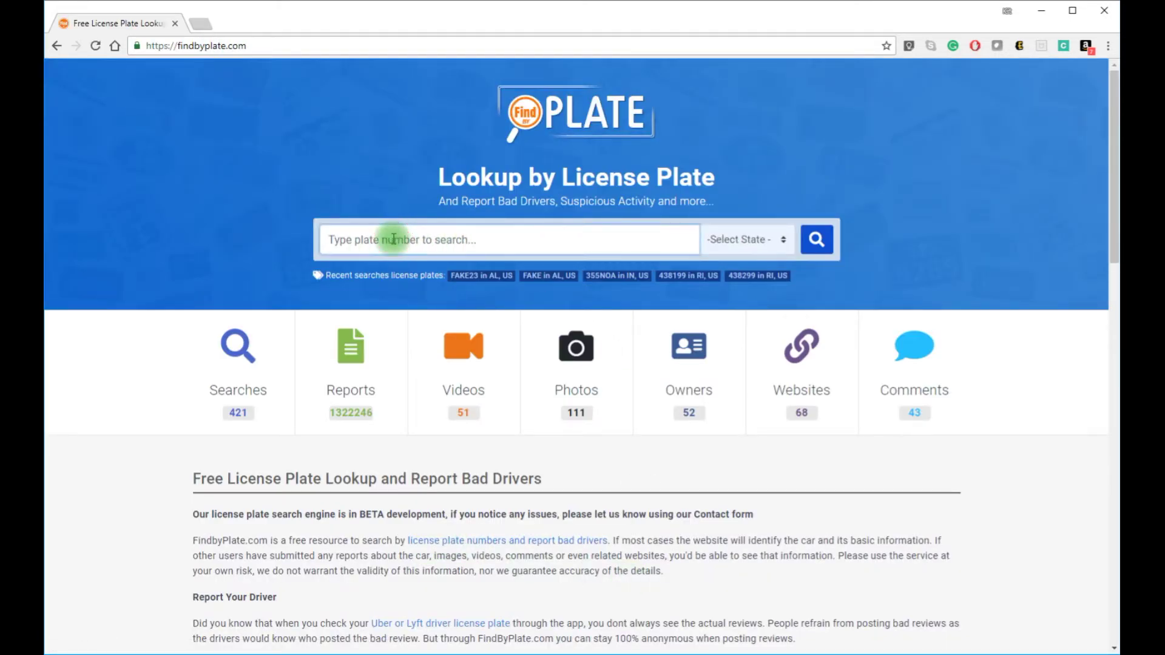
pyautogui.write('FAKE')
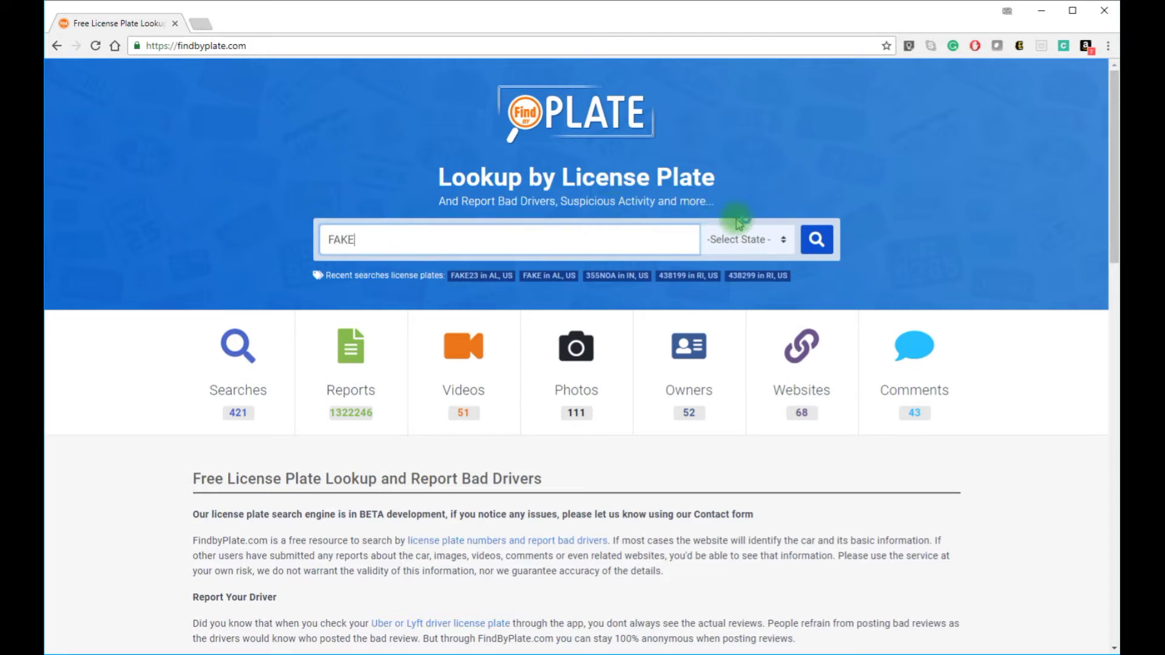
pyautogui.click(739, 238)
pyautogui.click(755, 290)
pyautogui.click(814, 239)
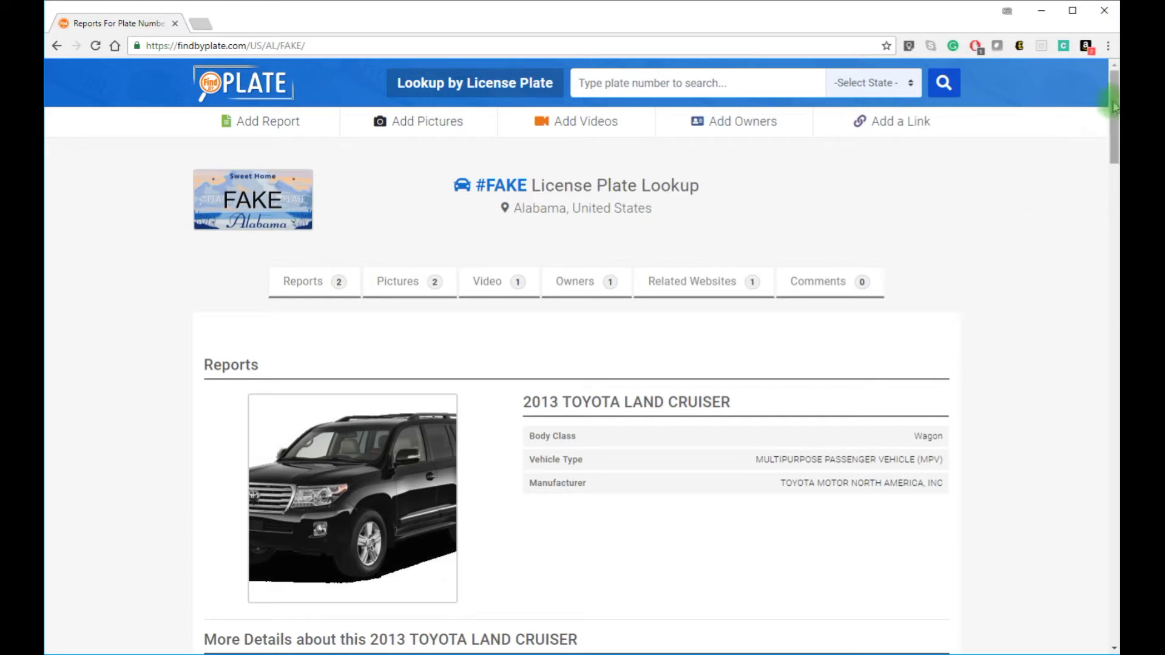
# Step: Review the FAKE plate's Pictures, Videos, Owners and Related Websites, down to the Leave Reply form
pyautogui.moveTo(1114, 107); pyautogui.dragTo(1109, 93)
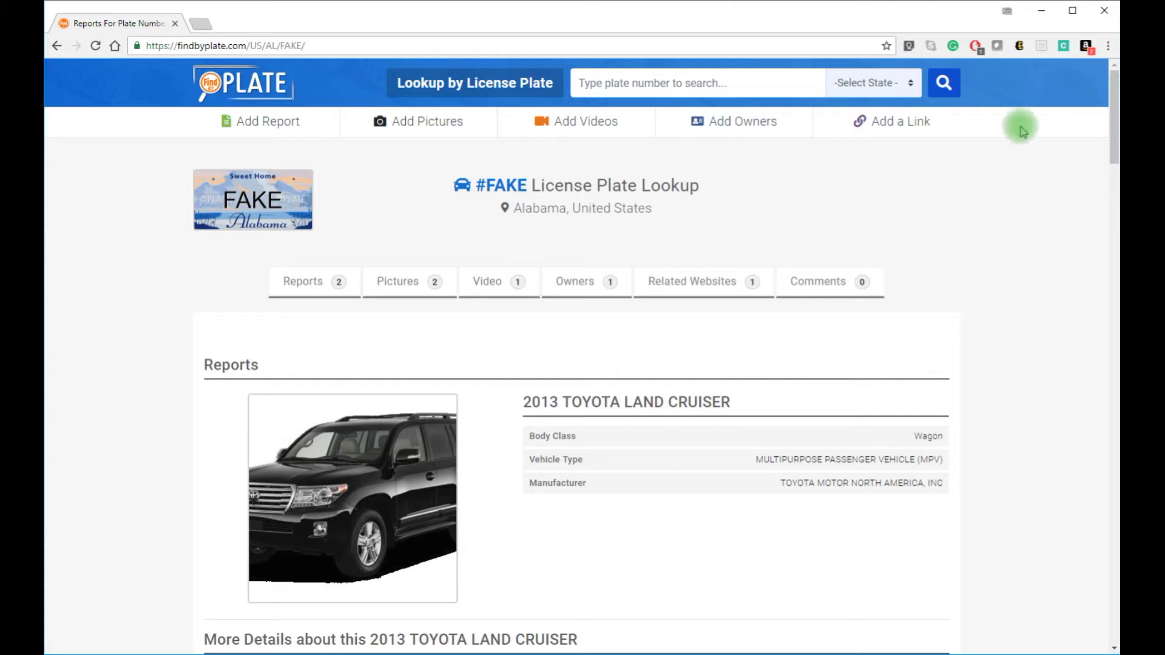
pyautogui.click(398, 284)
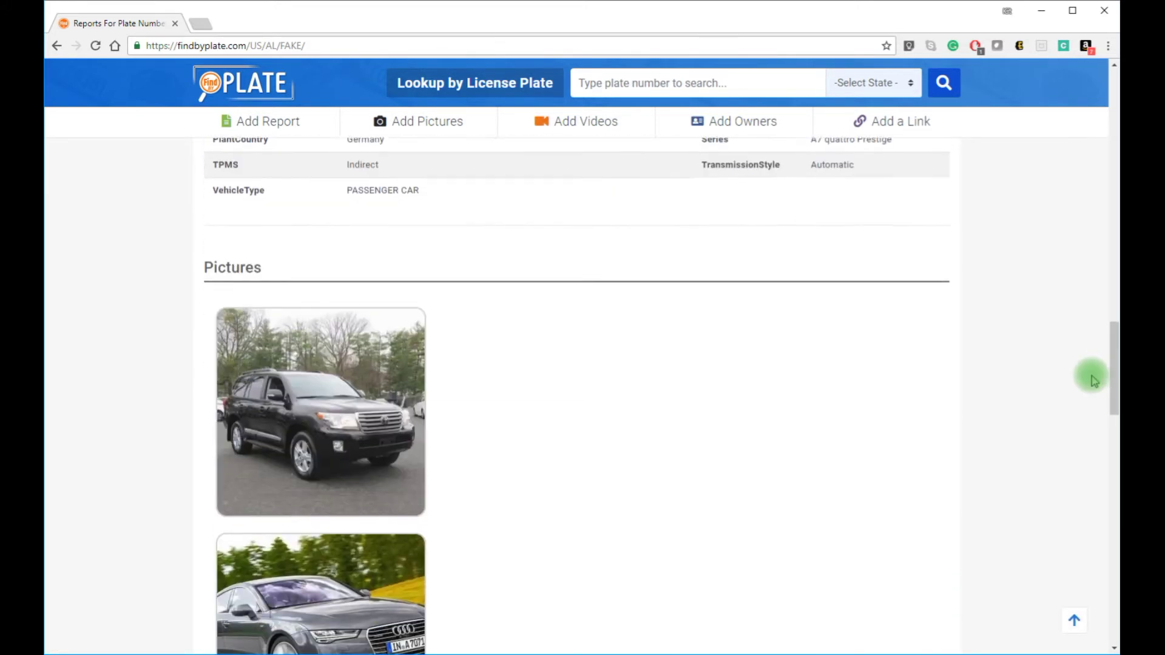
pyautogui.moveTo(1115, 361); pyautogui.dragTo(1115, 525)
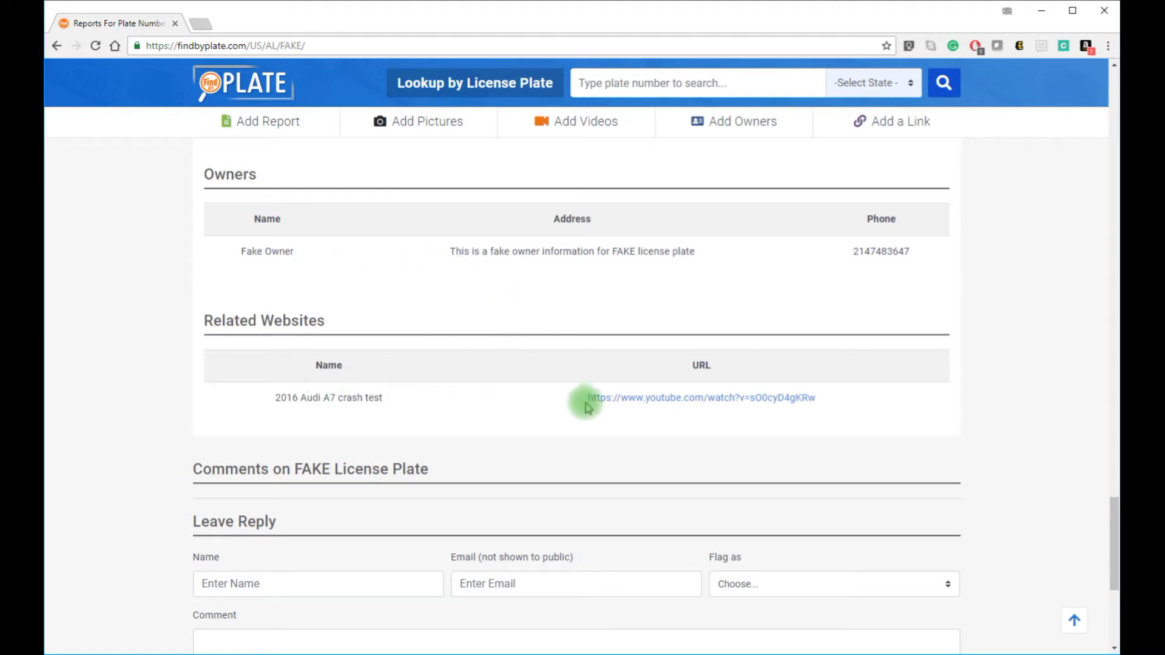
pyautogui.scroll(-3, 1025, 405)
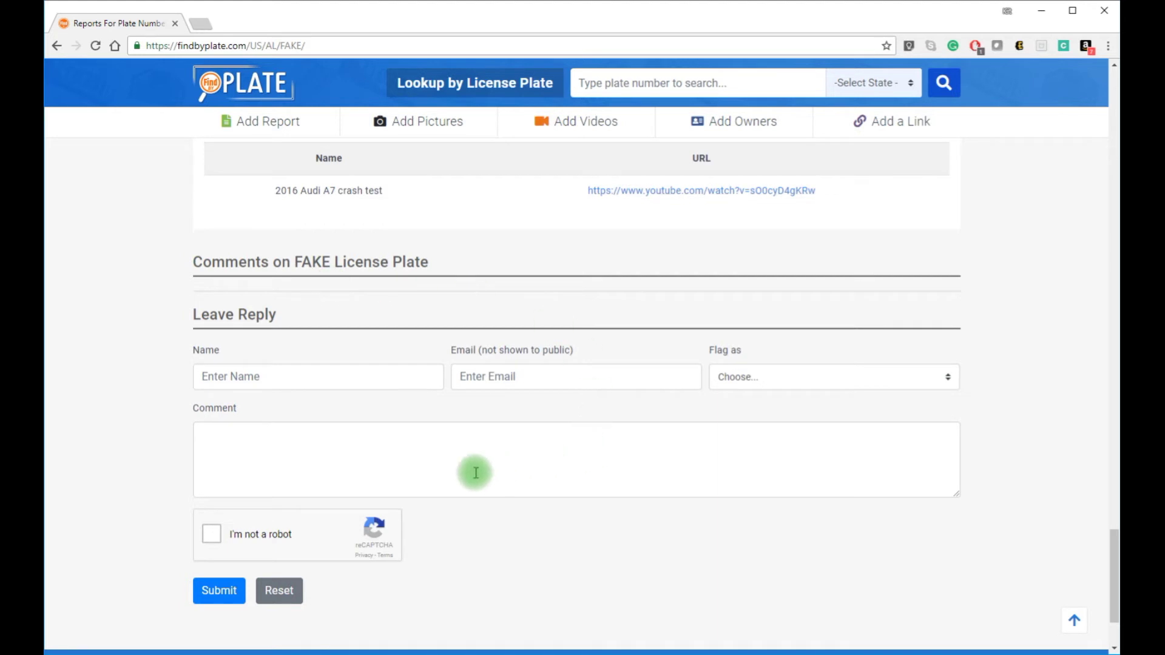
# Step: Enter the commenter's name and e-mail address in the reply form
pyautogui.click(313, 378)
pyautogui.write('John Smith')
pyautogui.press('Tab')
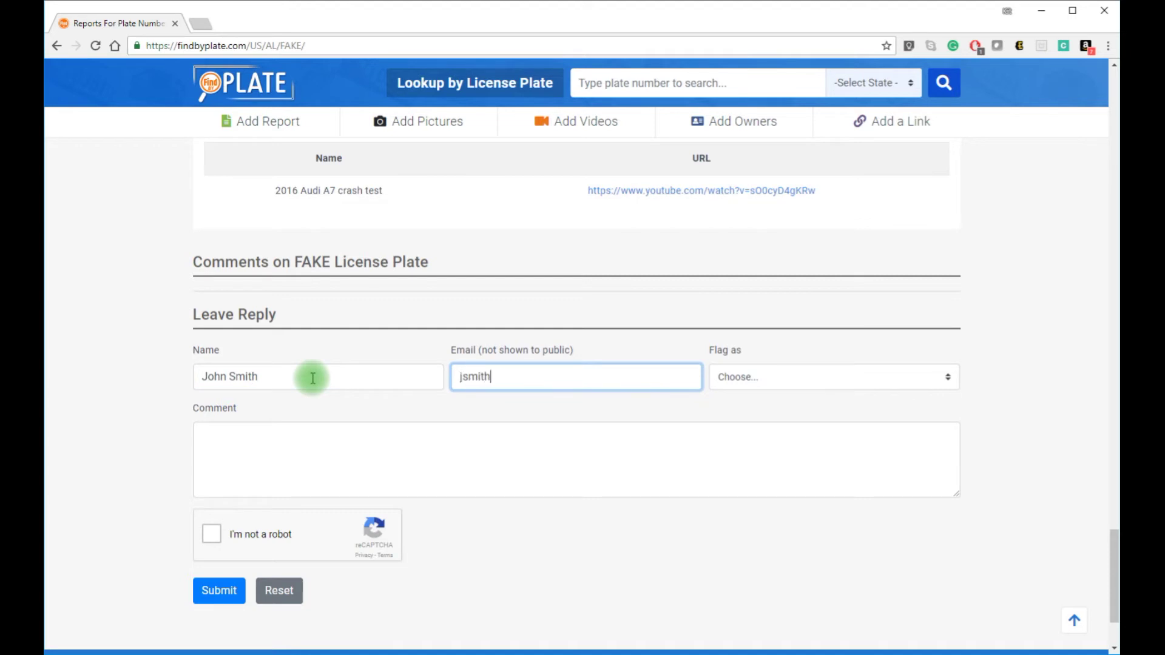
pyautogui.press('Tab')
pyautogui.press('Tab')
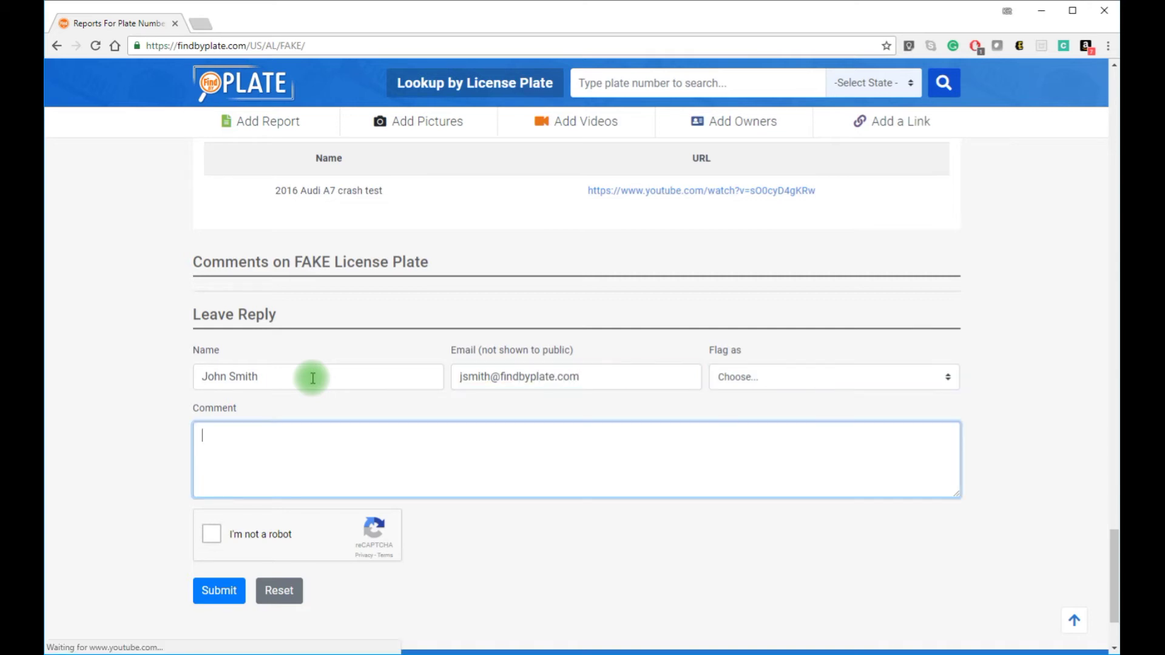
# Step: Write a comment about the car changing lanes and driving aggressively, pass reCAPTCHA, and submit it
pyautogui.write('I sa')
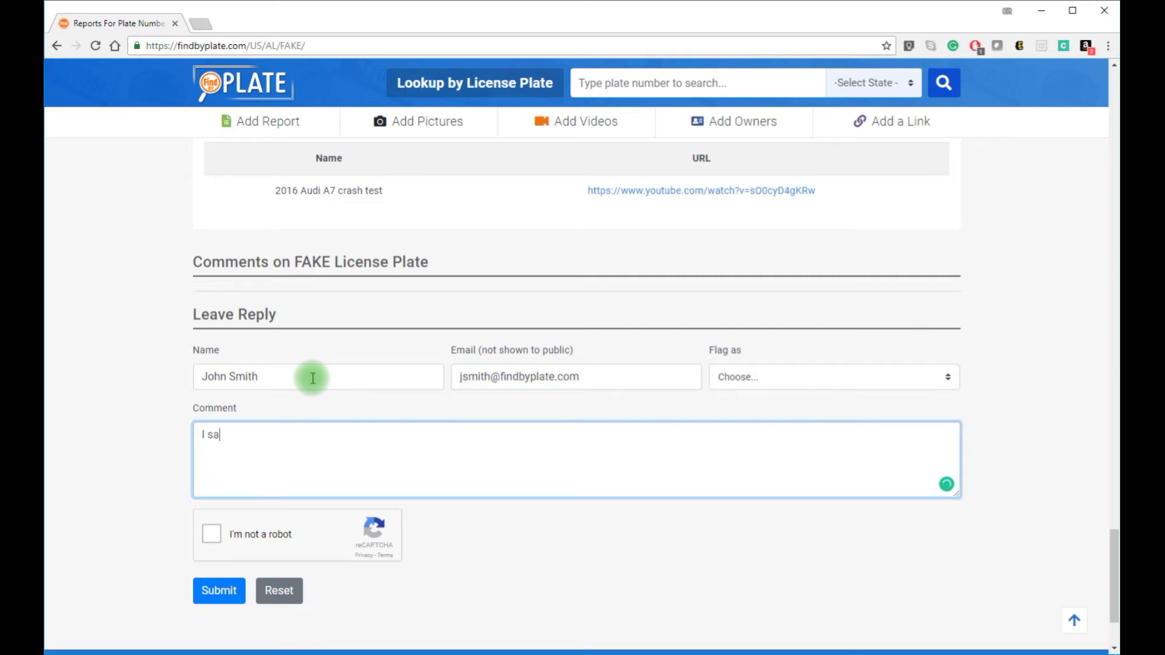
pyautogui.write('w this ')
pyautogui.write('car dri')
pyautogui.press('BackSpace')
pyautogui.press('BackSpace')
pyautogui.press('BackSpace')
pyautogui.write('changing lanes ')
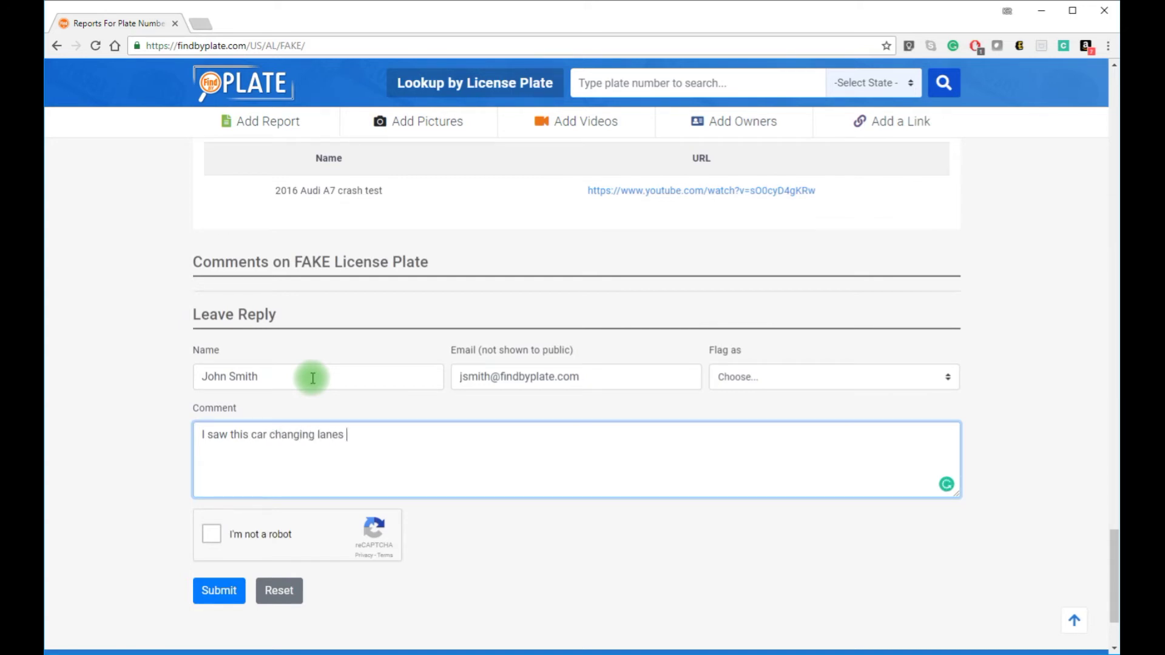
pyautogui.write('and frivin')
pyautogui.write('g aff')
pyautogui.press('BackSpace')
pyautogui.press('BackSpace')
pyautogui.write('ggresively')
pyautogui.press('Tab')
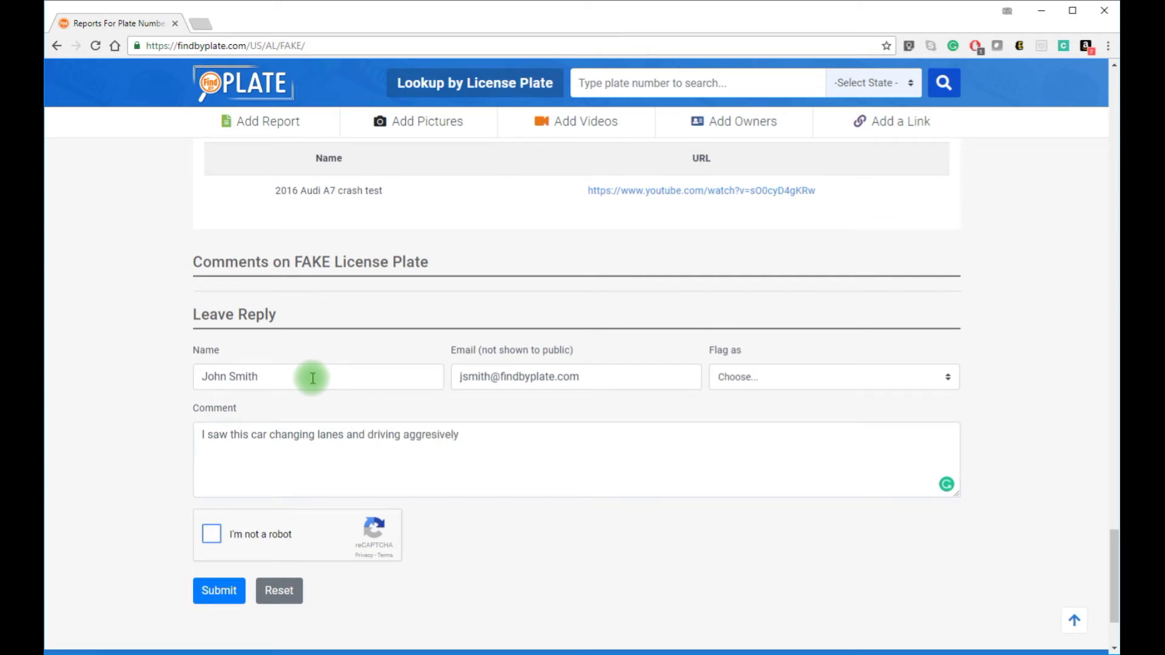
pyautogui.click(209, 533)
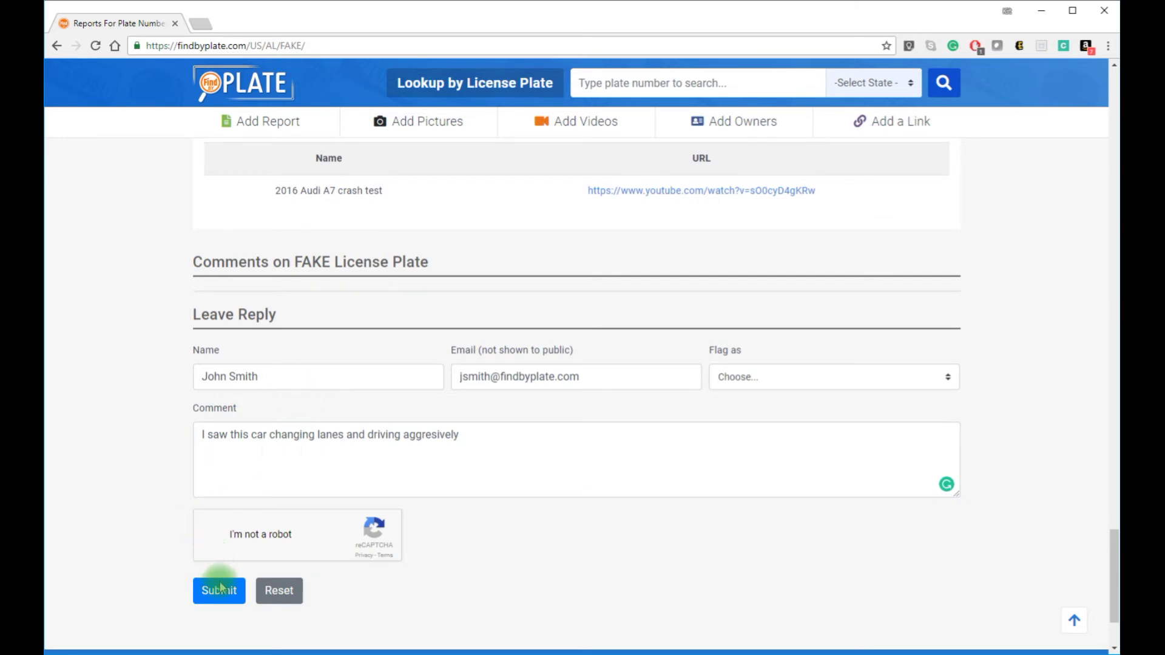
pyautogui.click(220, 591)
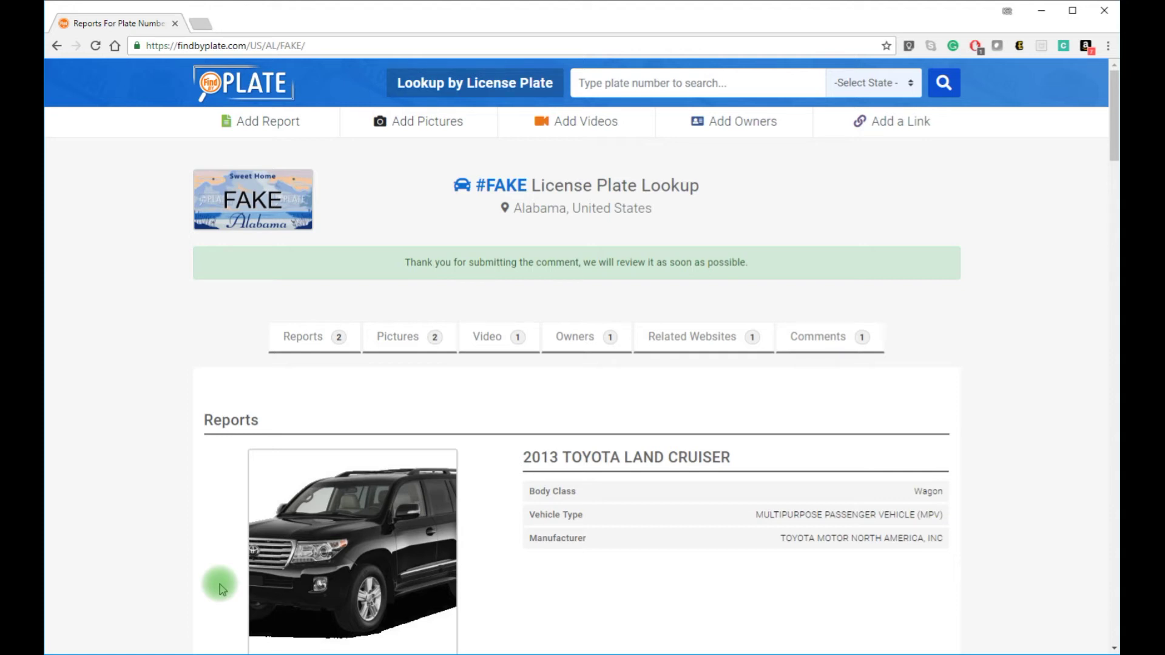
# Step: Search for plate FAKE23 with the state set to Alabama
pyautogui.click(635, 85)
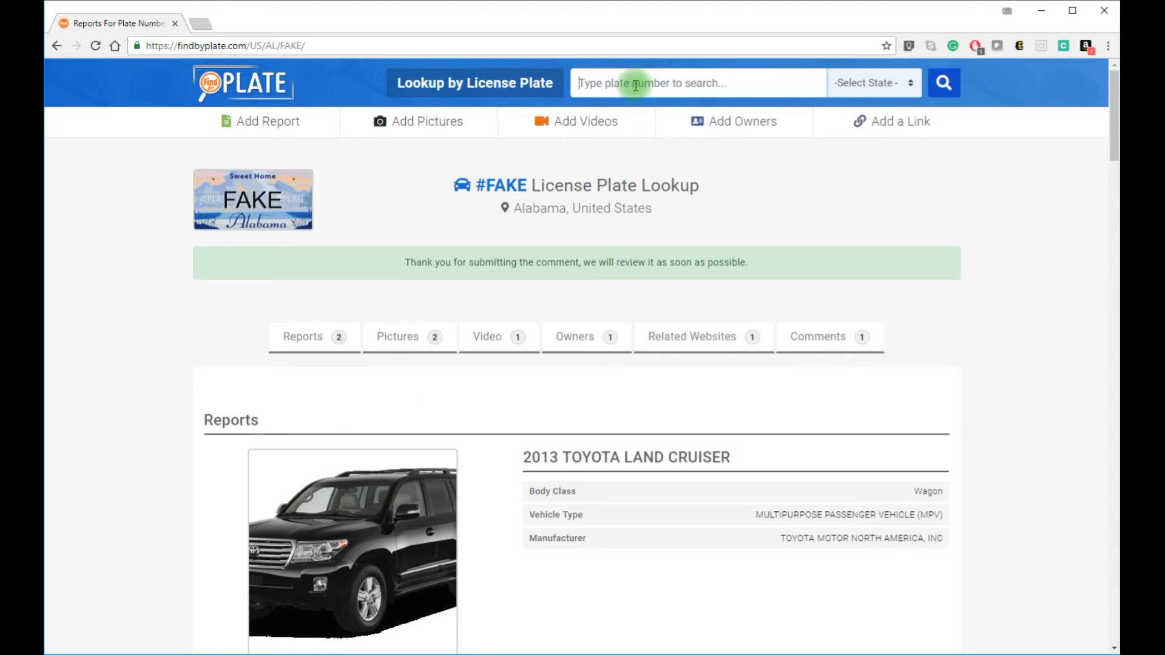
pyautogui.write('FAKE23')
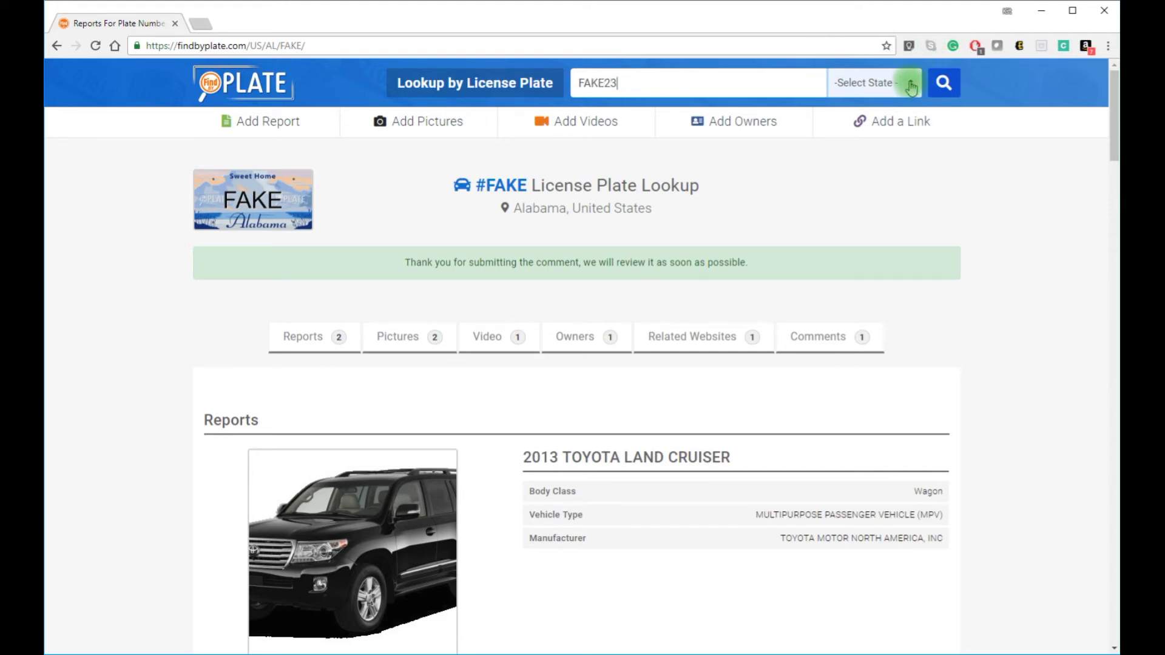
pyautogui.click(908, 83)
pyautogui.click(874, 130)
pyautogui.click(932, 97)
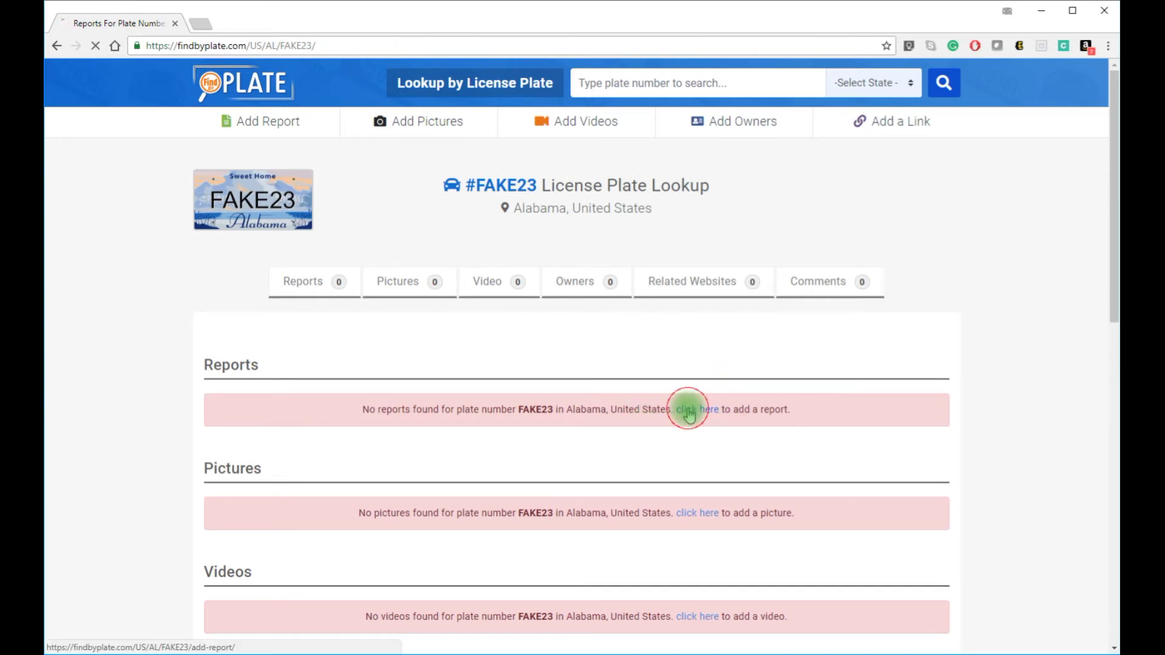
# Step: Submit a FAKE23 report using the pasted VIN's fetched 2013 Toyota Land Cruiser details
pyautogui.click(686, 409)
pyautogui.click(234, 239)
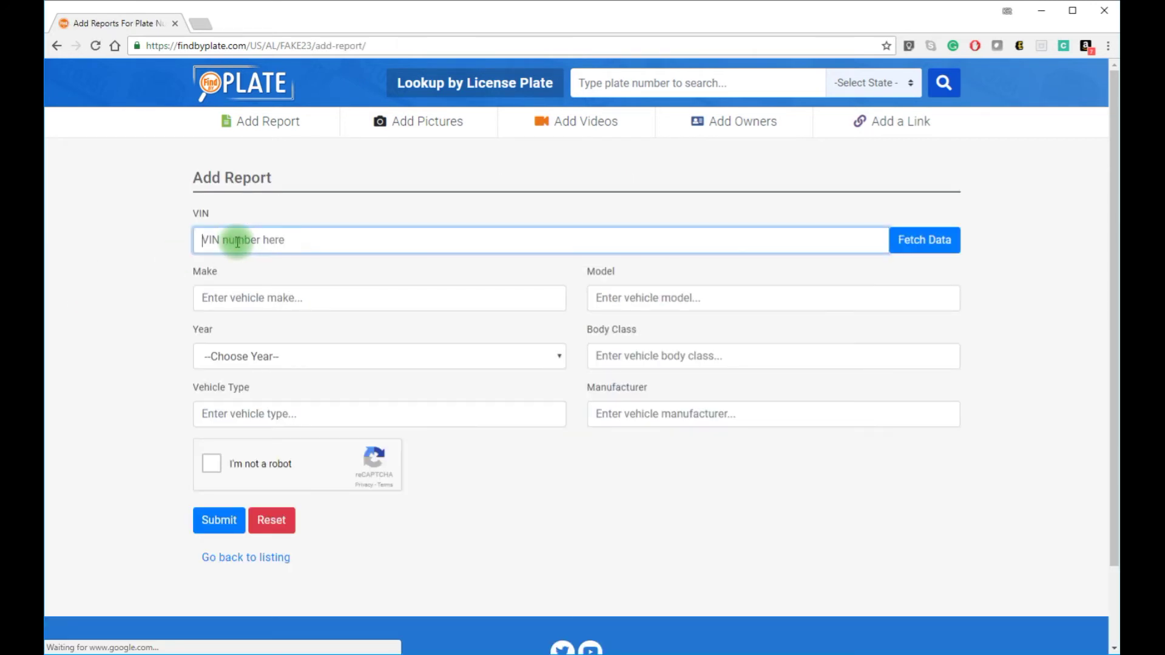
pyautogui.click(901, 245)
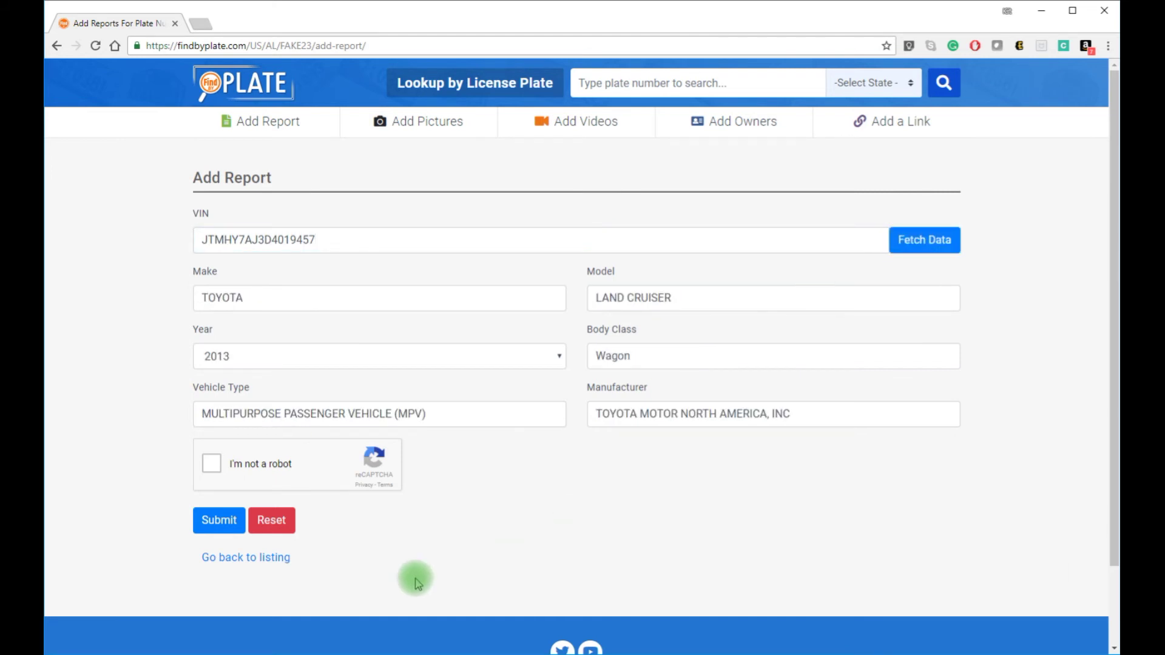
pyautogui.click(210, 465)
pyautogui.click(222, 526)
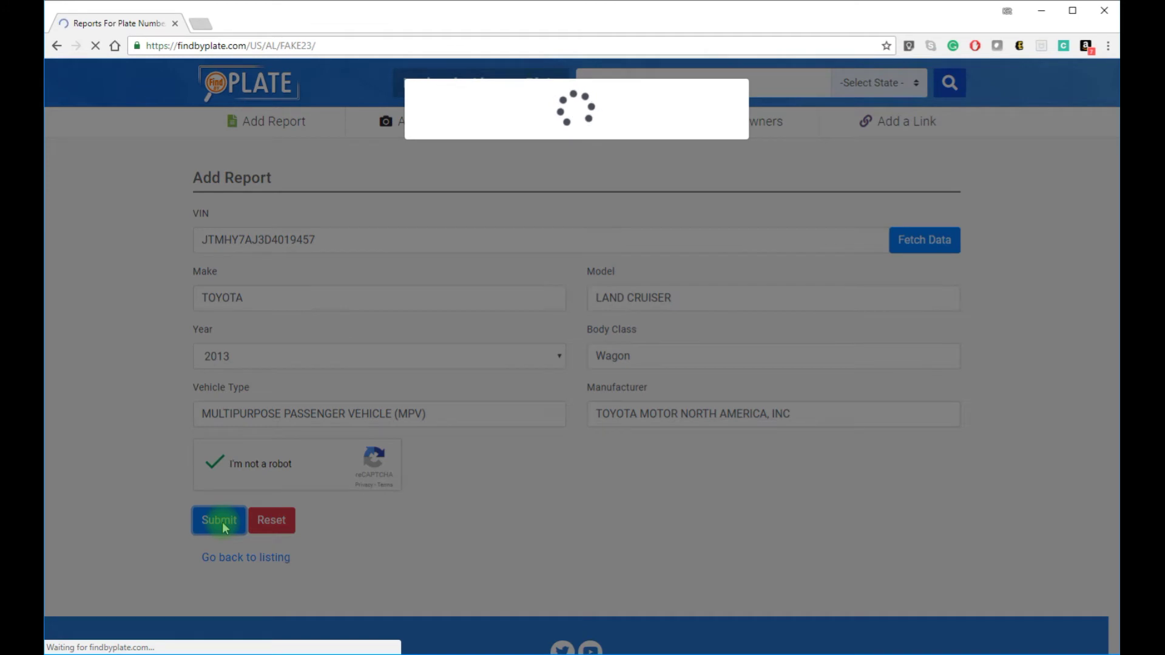
pyautogui.scroll(-3, 569, 459)
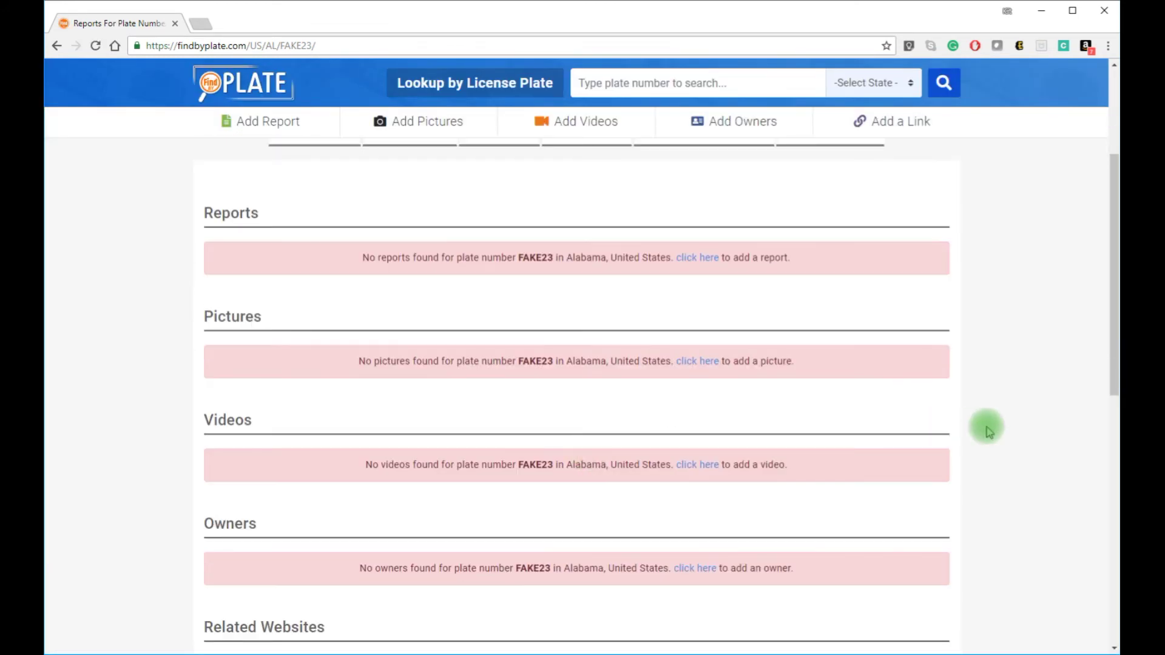
# Step: Upload picture 5482766-car-pics.jpg for FAKE23, pass reCAPTCHA and submit, then open Add Video
pyautogui.click(698, 363)
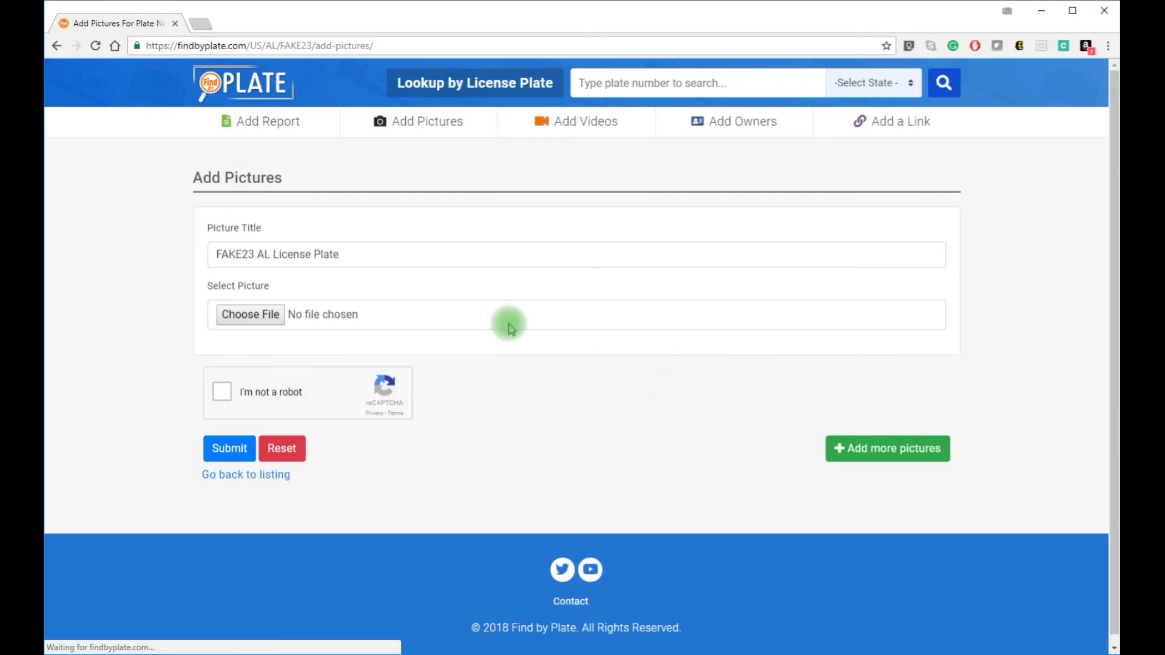
pyautogui.click(248, 314)
pyautogui.click(201, 91)
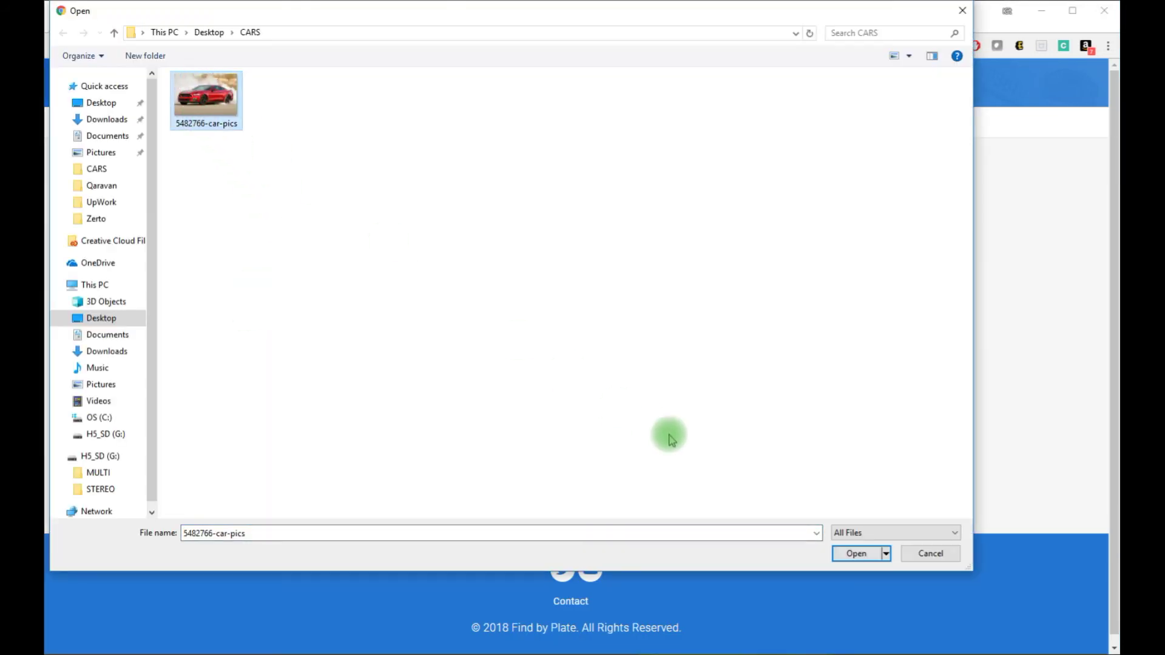
pyautogui.click(850, 555)
pyautogui.click(230, 396)
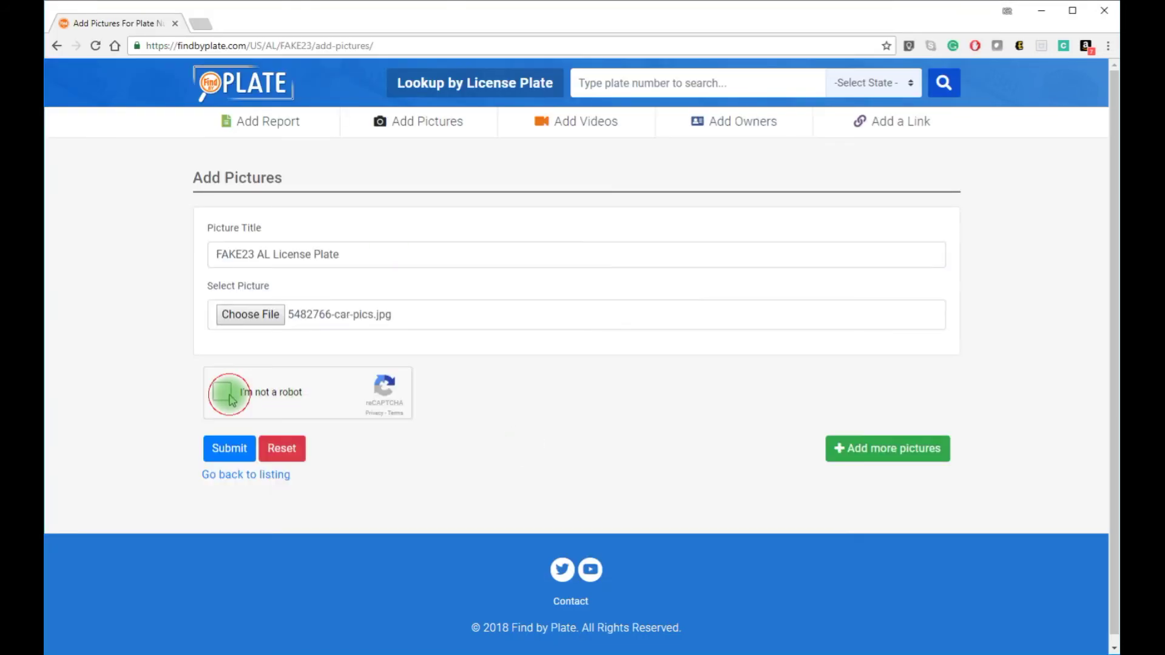
pyautogui.click(227, 455)
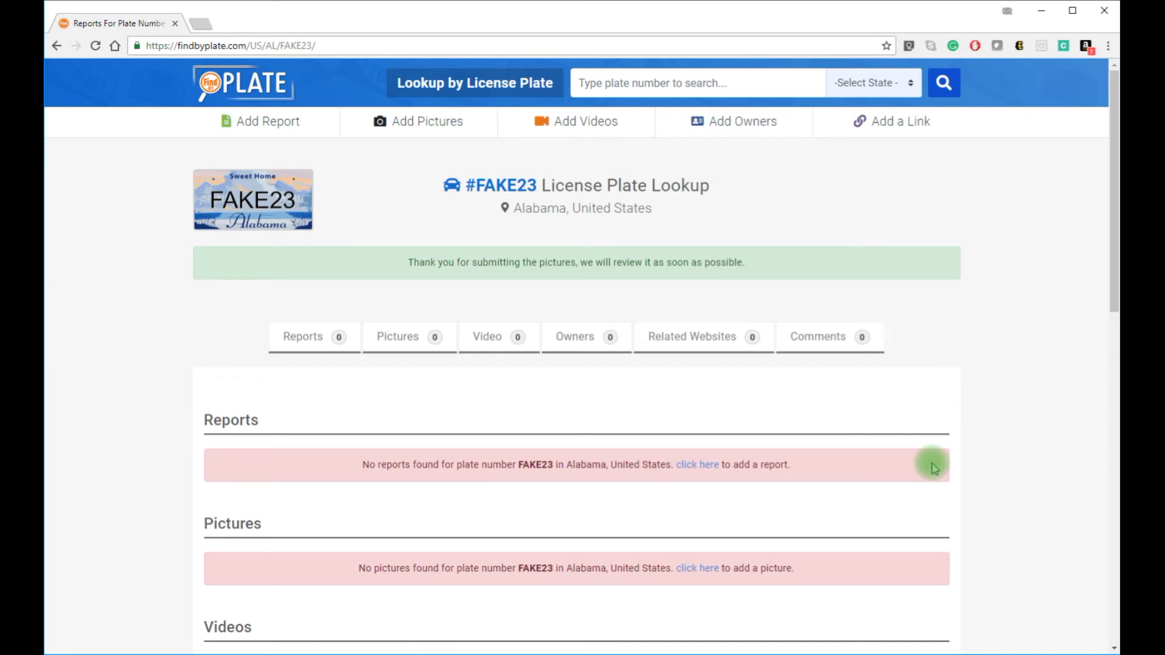
pyautogui.click(605, 123)
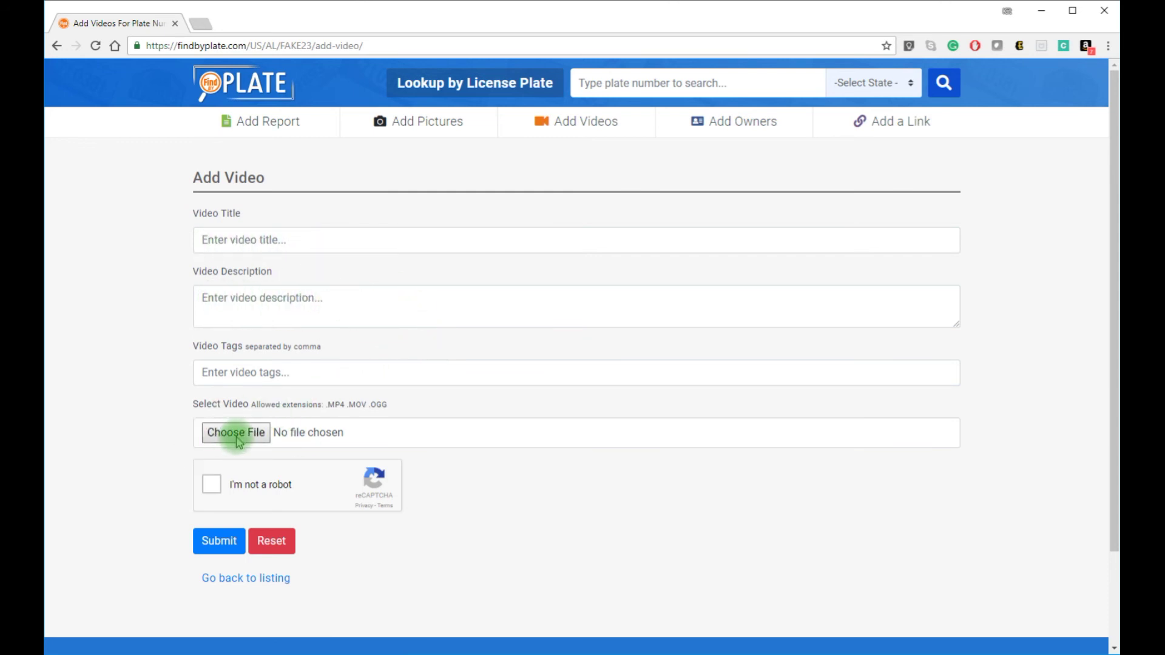
# Step: View the empty Add Owner form for FAKE23, then go to Add a Link
pyautogui.click(755, 128)
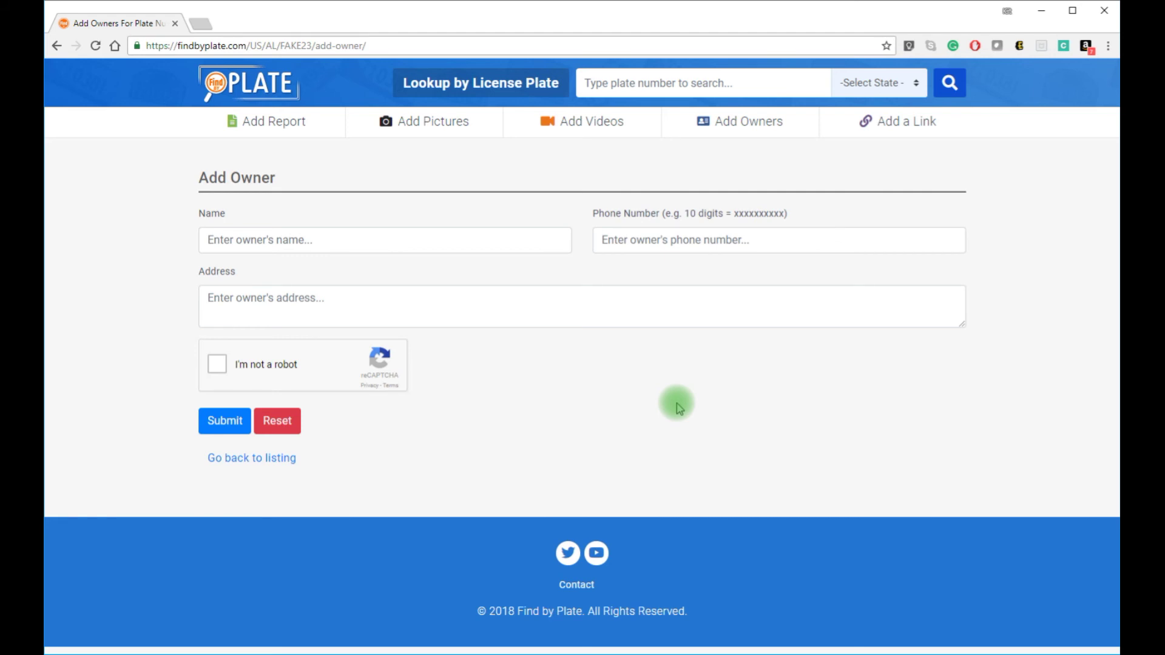
pyautogui.click(889, 125)
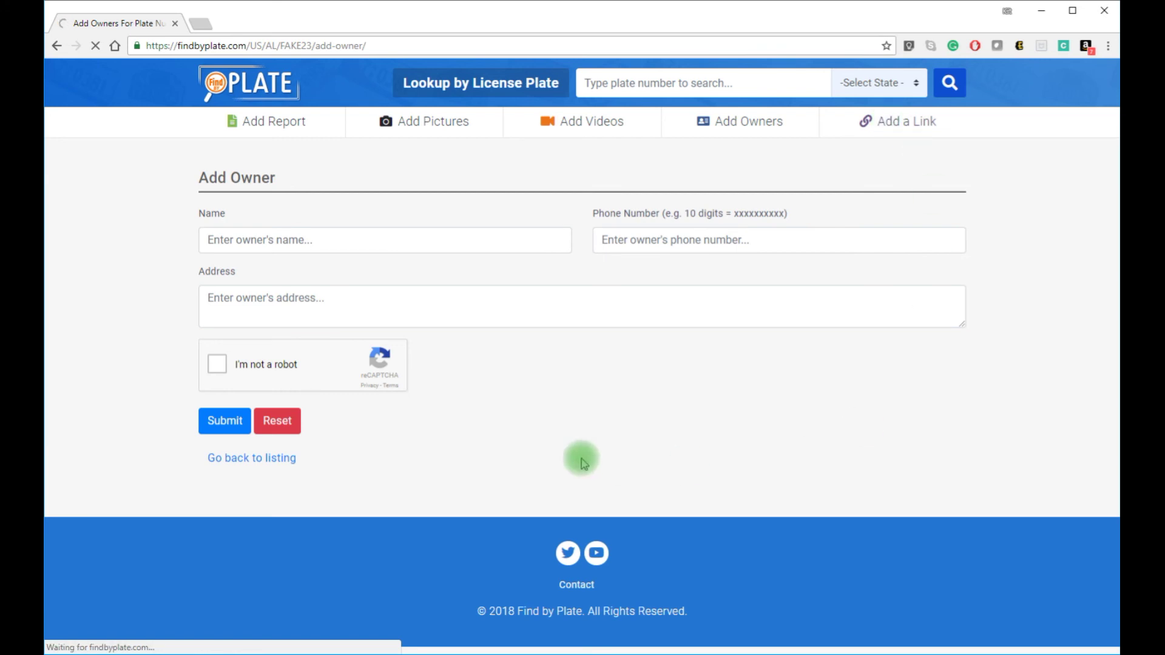
# Step: View the Add Related Website form for FAKE23, then return to the FindByPlate home page
pyautogui.click(881, 123)
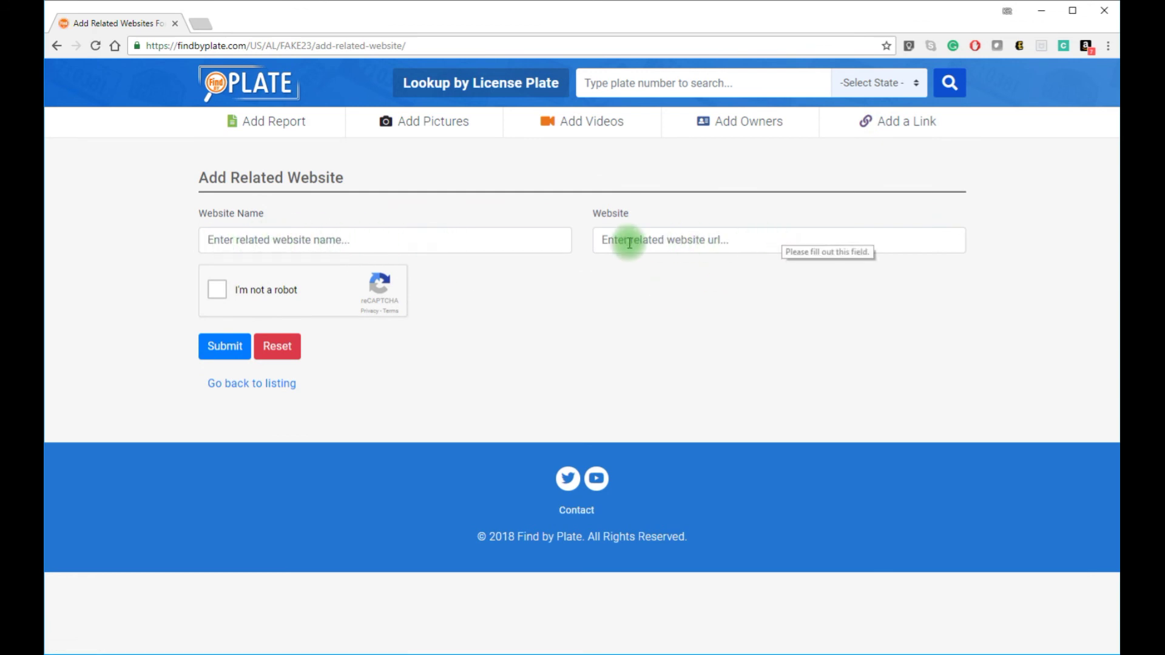
pyautogui.click(252, 90)
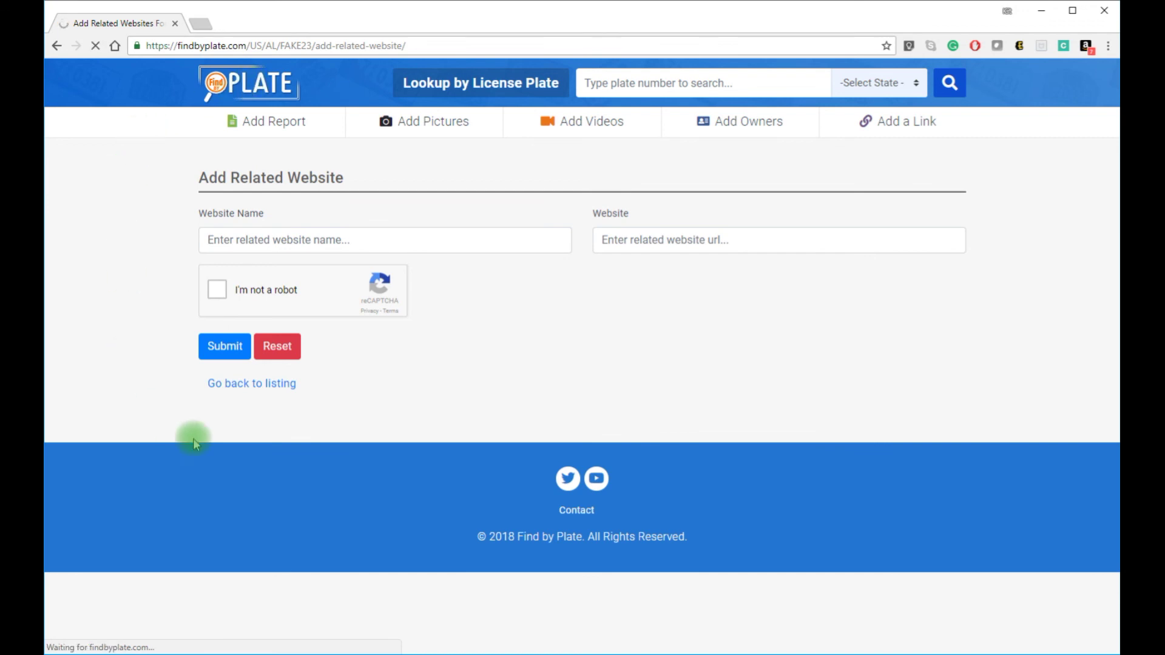